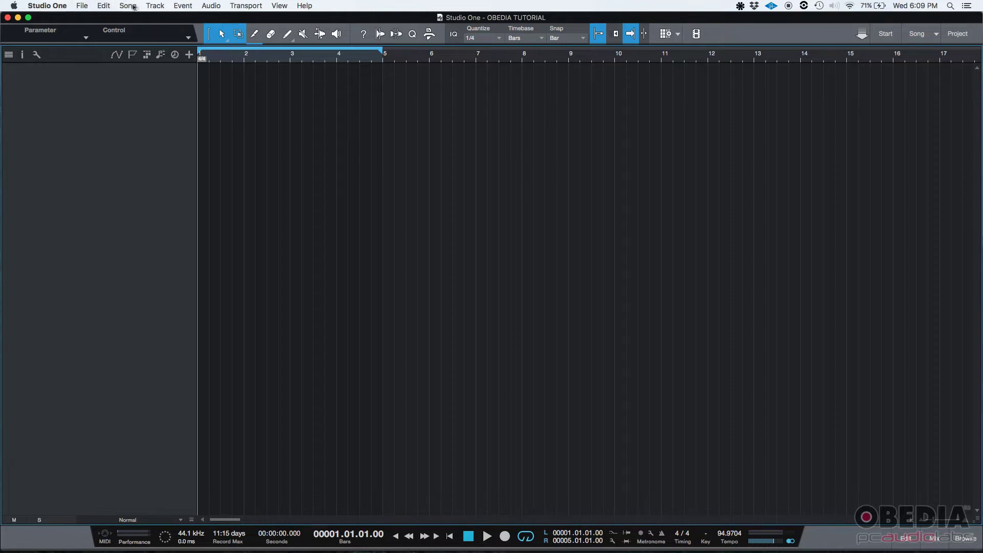
# Add a new instrument track (Track 7) and drag it taller to reveal its instrument and input fields.
pyautogui.click(156, 6)
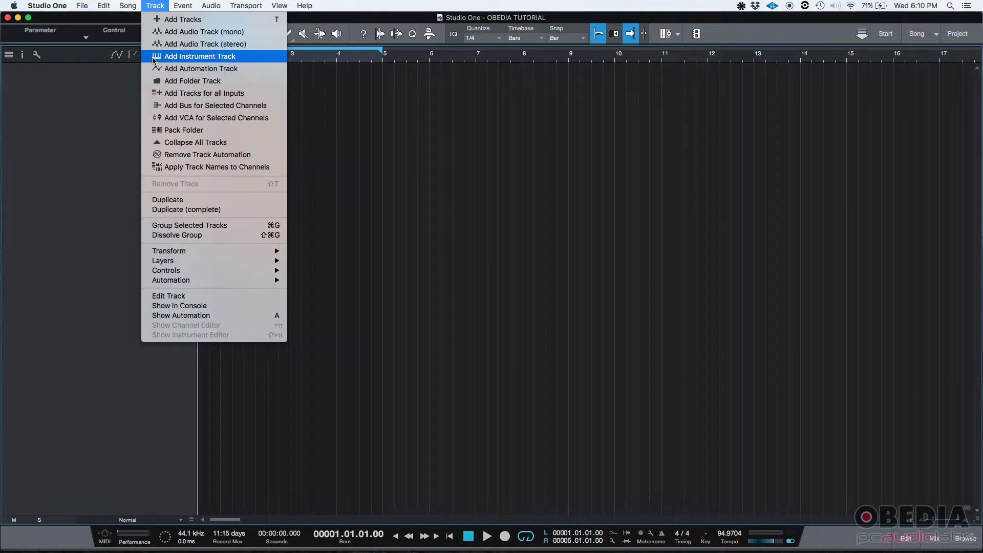
pyautogui.click(205, 59)
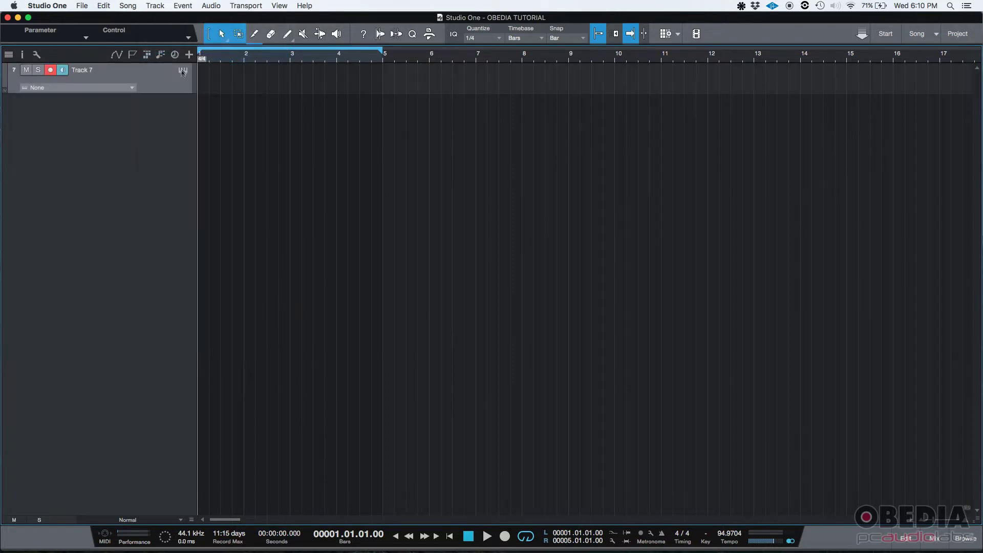
pyautogui.click(153, 94)
pyautogui.click(150, 104)
pyautogui.moveTo(147, 94); pyautogui.dragTo(146, 127)
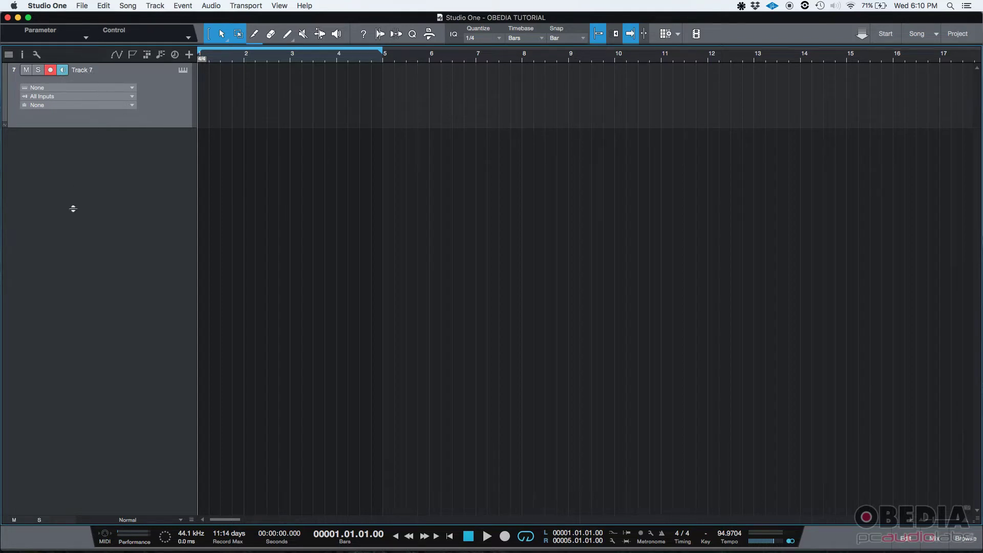
# Rename Track 7 to 'Synth'.
pyautogui.doubleClick(86, 70)
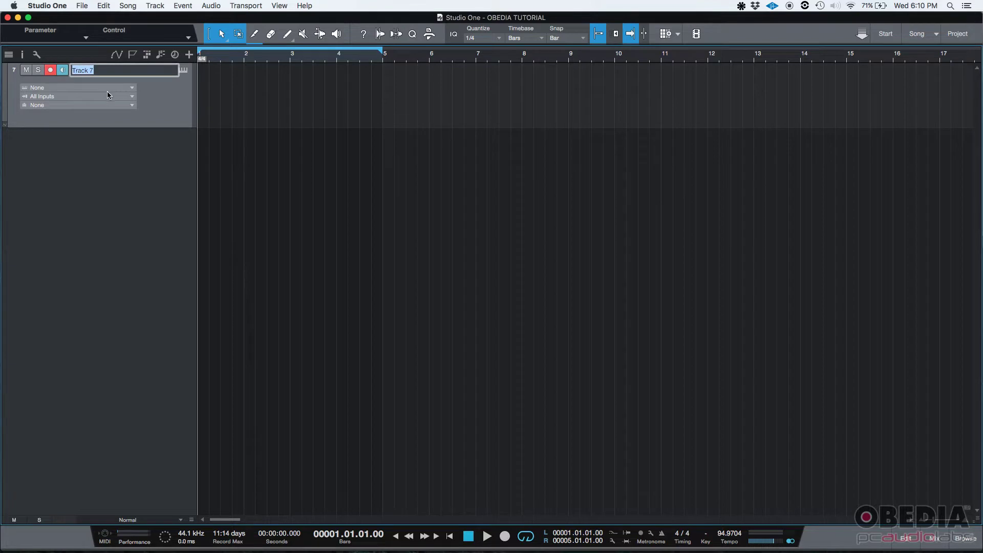
pyautogui.write('Synth')
pyautogui.press('Return')
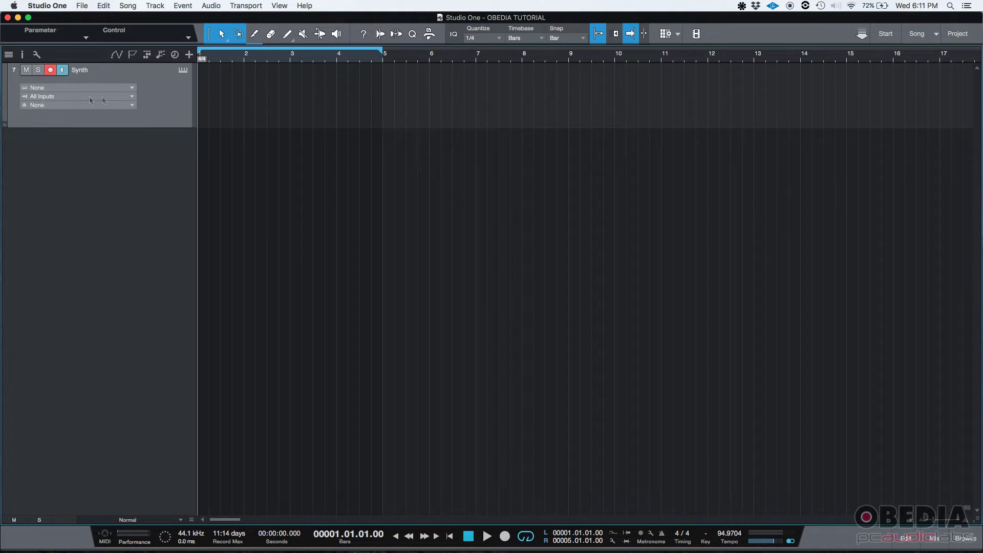
# Change the Synth track's input from All Inputs to MINILAB, leaving the instrument unset, and show the Browser.
pyautogui.click(131, 97)
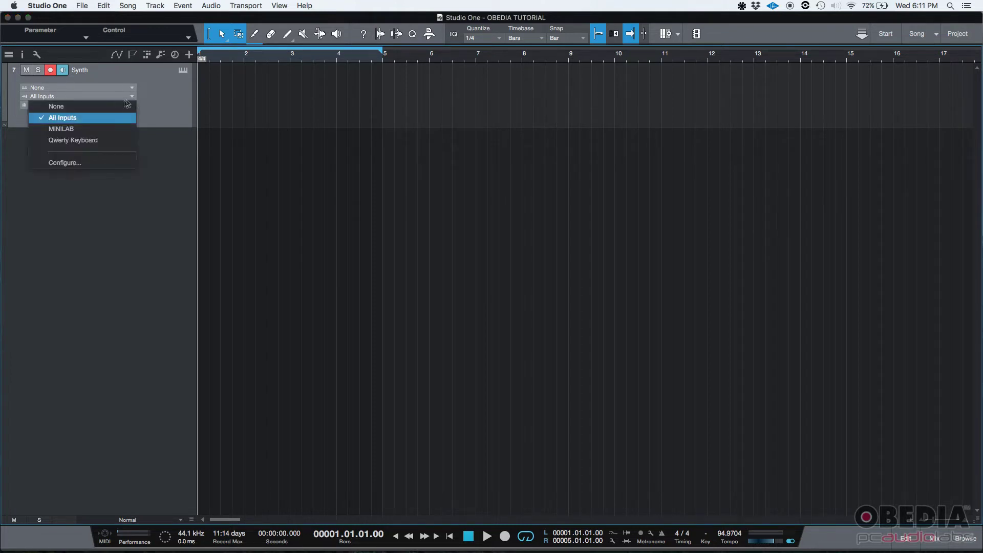
pyautogui.click(69, 132)
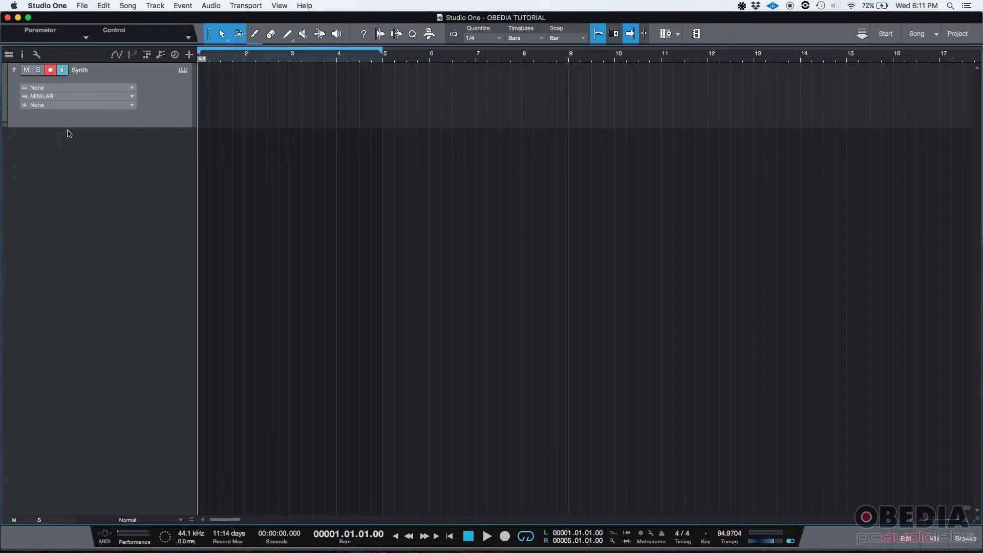
pyautogui.click(40, 94)
pyautogui.click(41, 91)
pyautogui.click(70, 94)
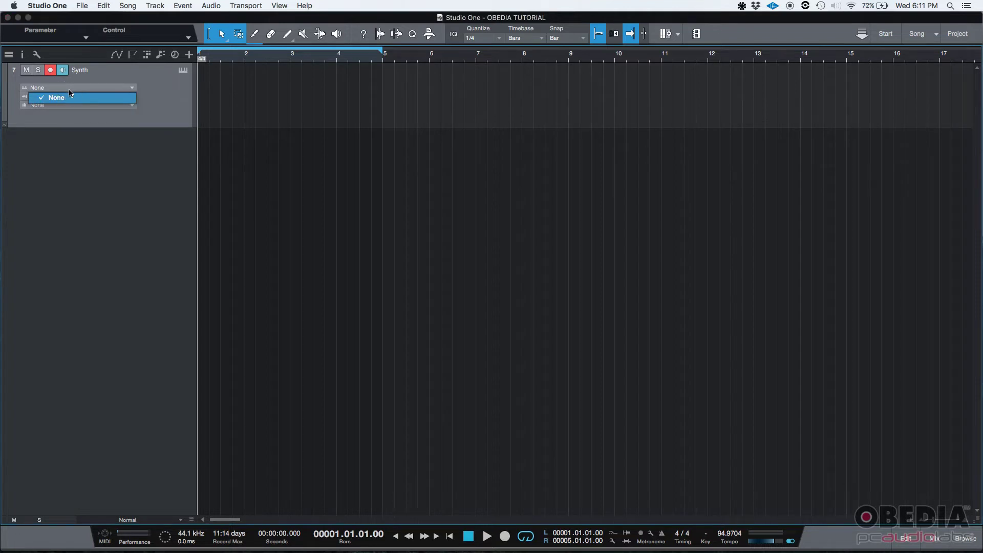
pyautogui.click(69, 90)
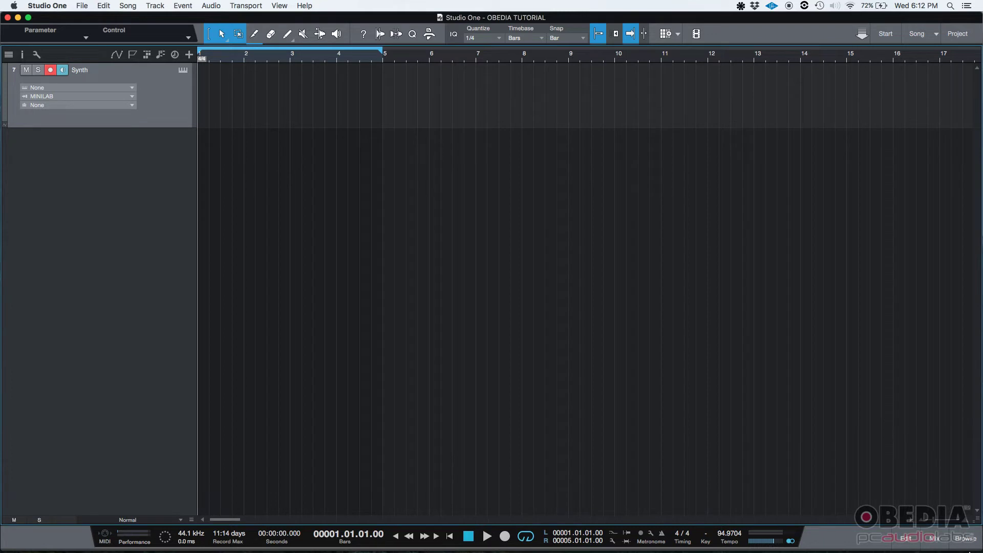
pyautogui.click(966, 539)
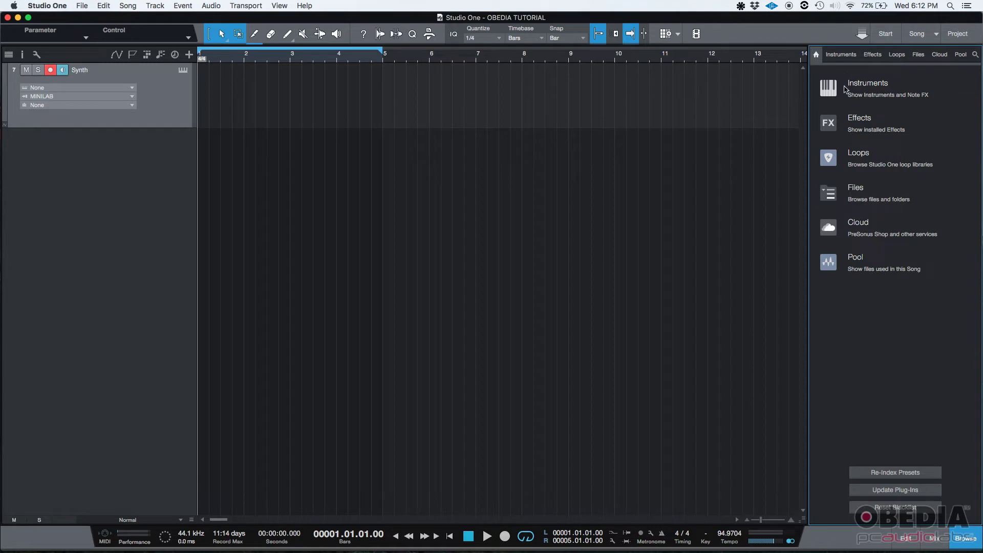
# List the Browser's instruments by vendor and expand the PreSonus folder to find Mai Tai.
pyautogui.click(872, 86)
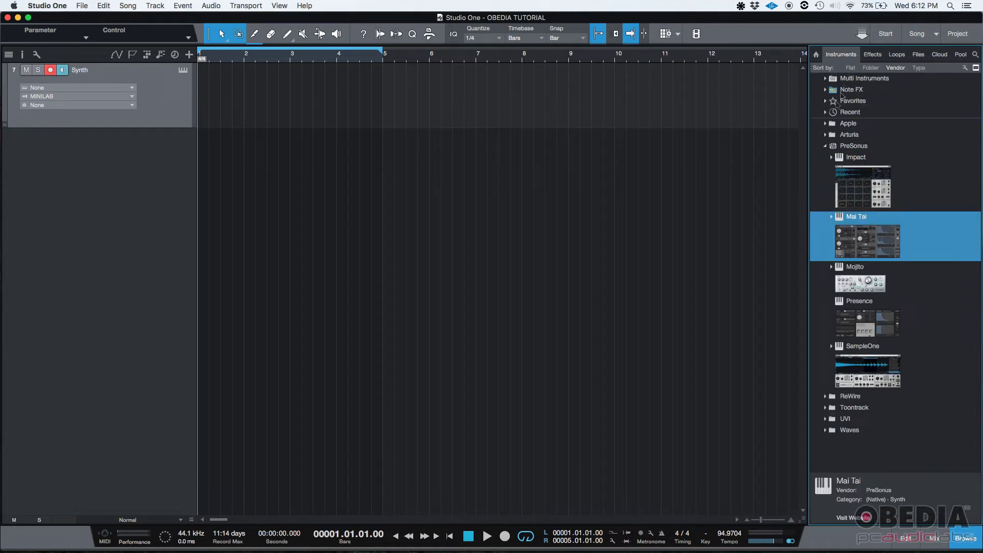
pyautogui.click(830, 156)
pyautogui.click(826, 148)
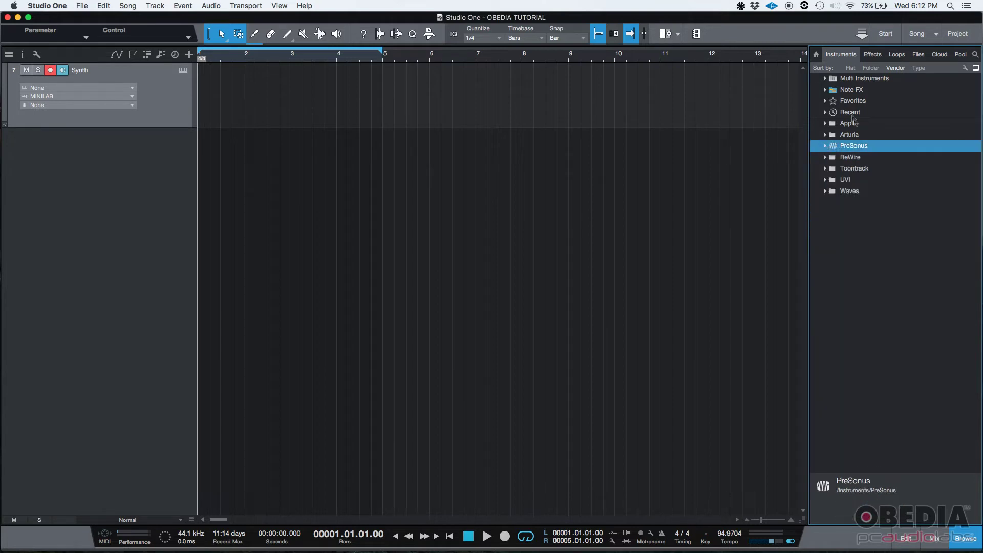
pyautogui.click(825, 146)
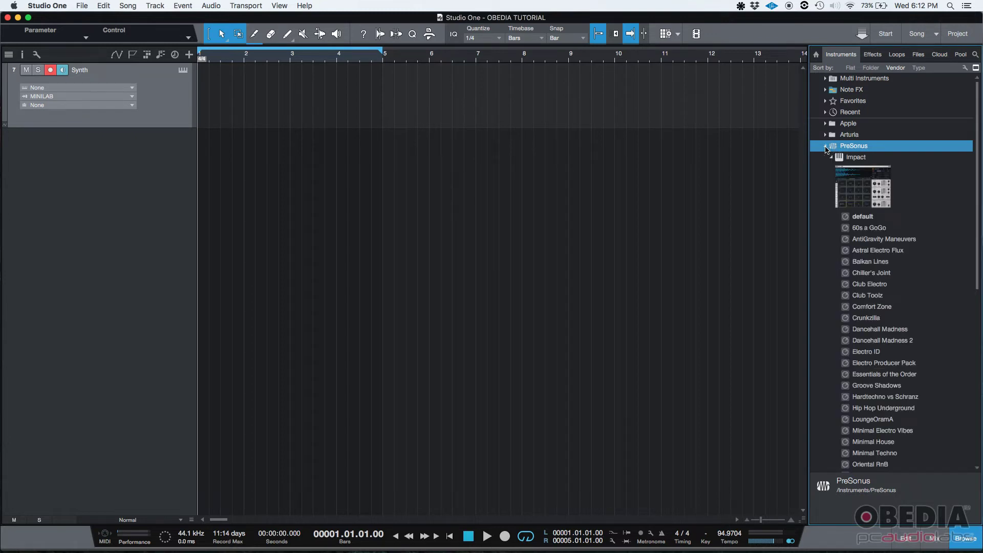
pyautogui.click(831, 158)
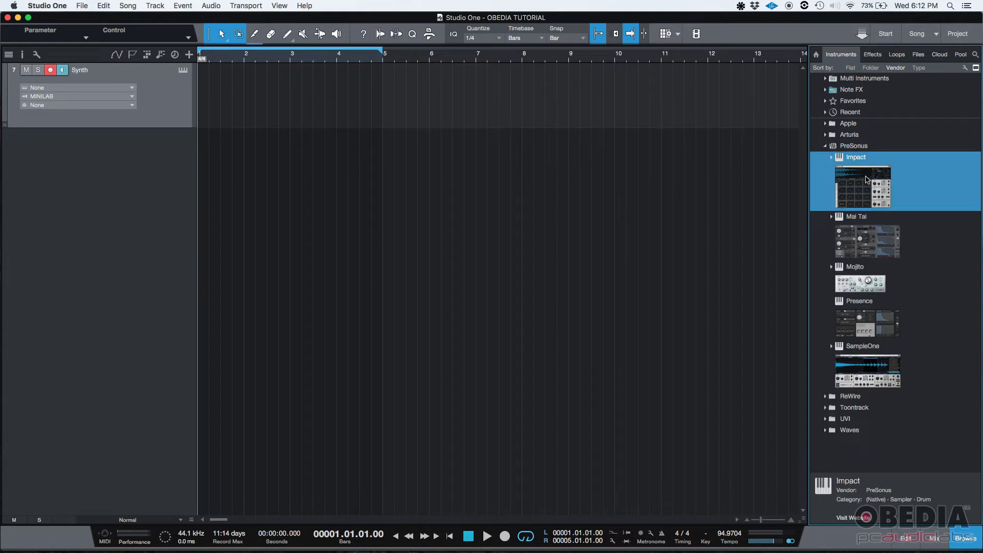
pyautogui.doubleClick(869, 237)
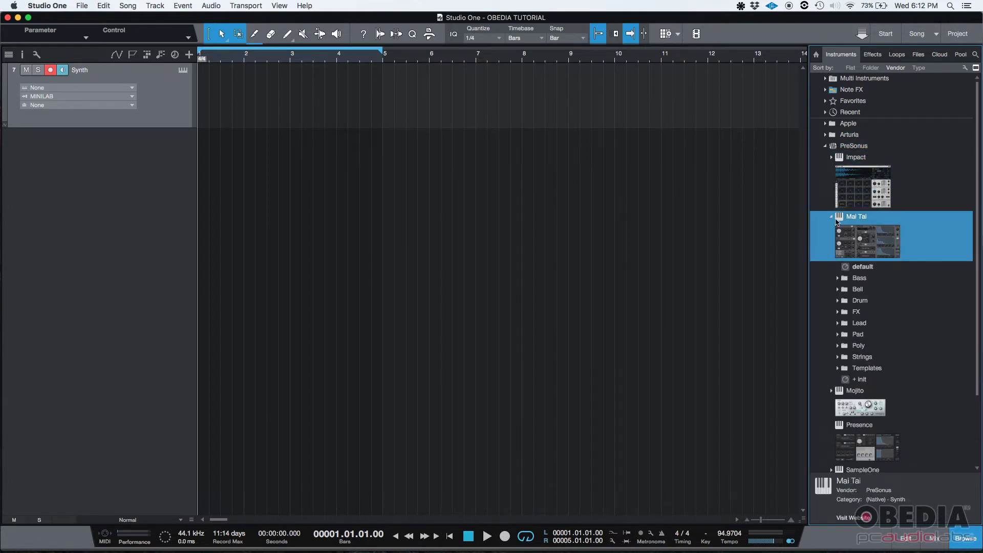
pyautogui.click(833, 217)
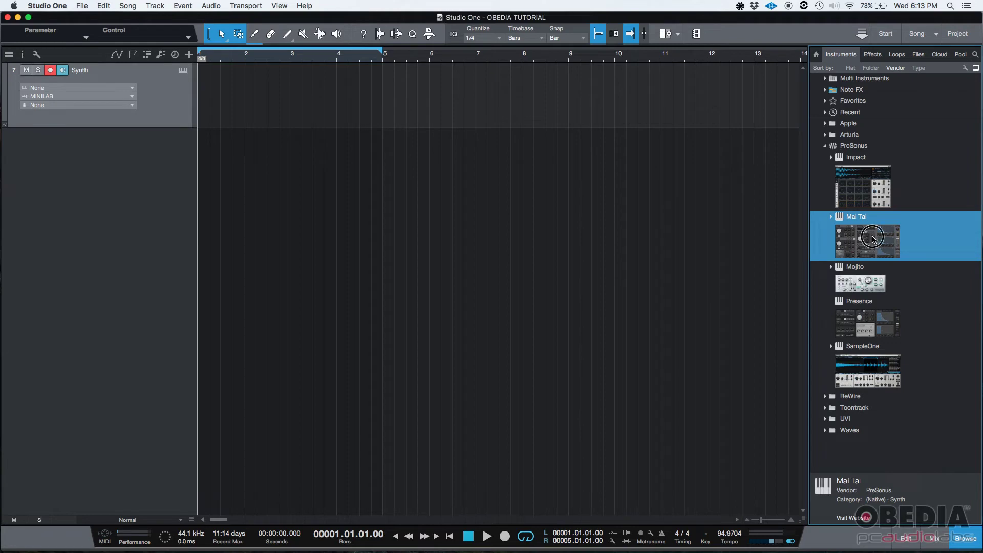
# Drop Mai Tai from the Browser onto the Synth track header, opening its default preset editor.
pyautogui.moveTo(873, 239); pyautogui.dragTo(159, 105)
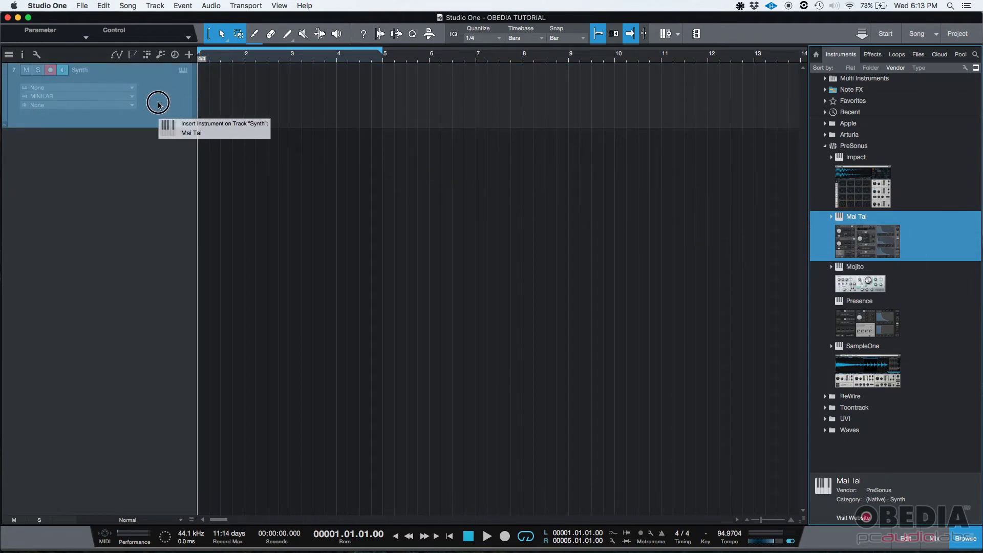
pyautogui.moveTo(158, 105); pyautogui.dragTo(151, 105)
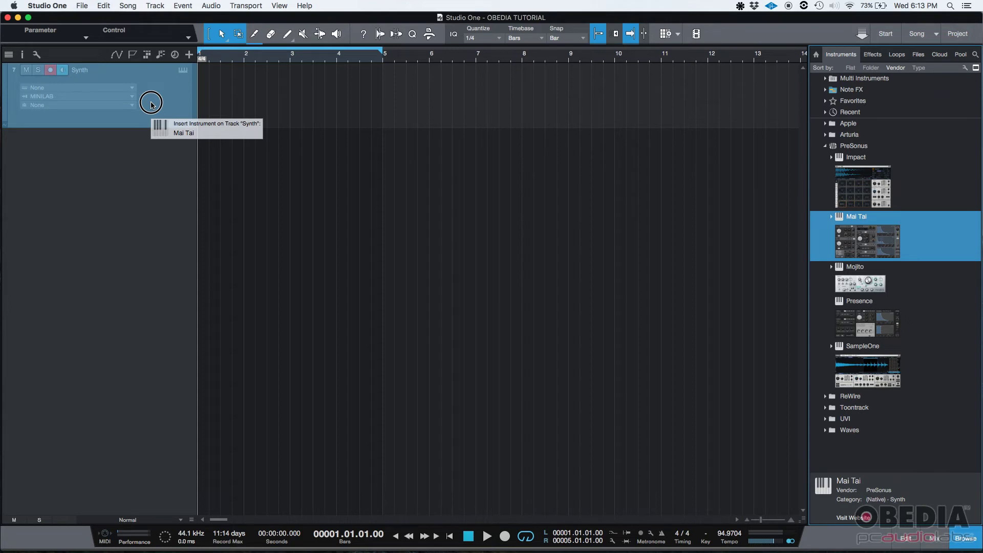
pyautogui.moveTo(151, 105); pyautogui.dragTo(152, 106)
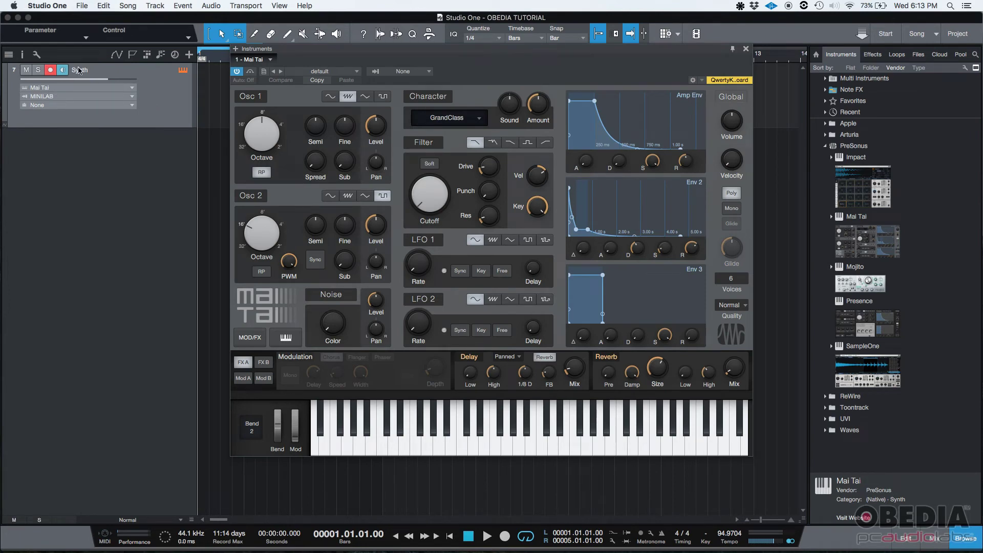
# Drag the Mai Tai editor window slightly lower and a little to the left.
pyautogui.moveTo(257, 54); pyautogui.dragTo(249, 87)
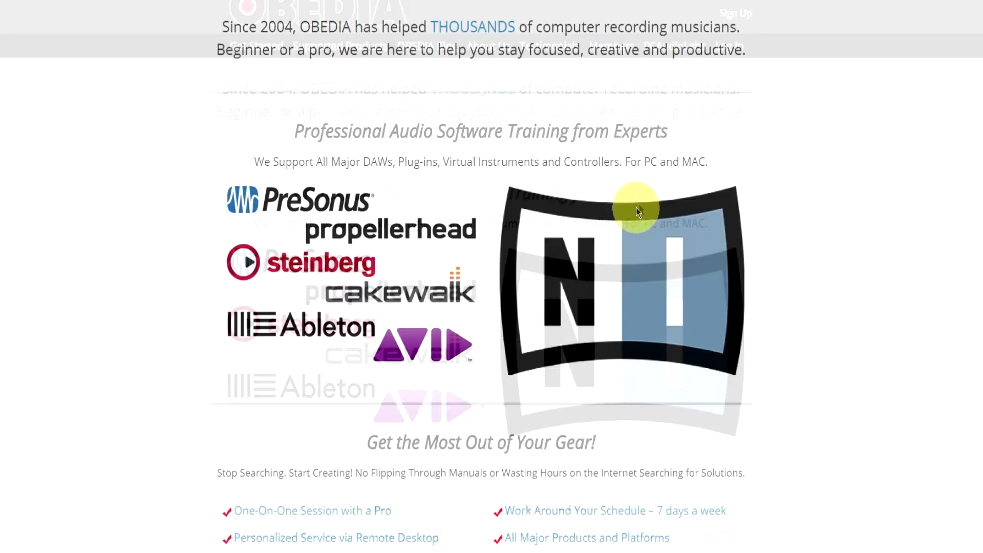
# Scroll the OBEDIA site down to Rates and Services and open the Sign Up Now form.
pyautogui.scroll(-15, 609, 230)
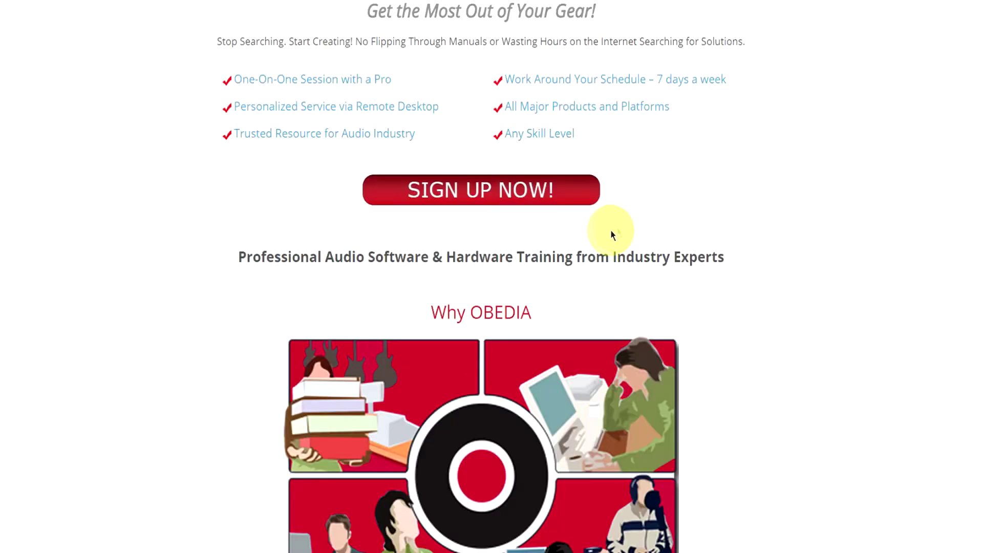
pyautogui.scroll(-10, 583, 249)
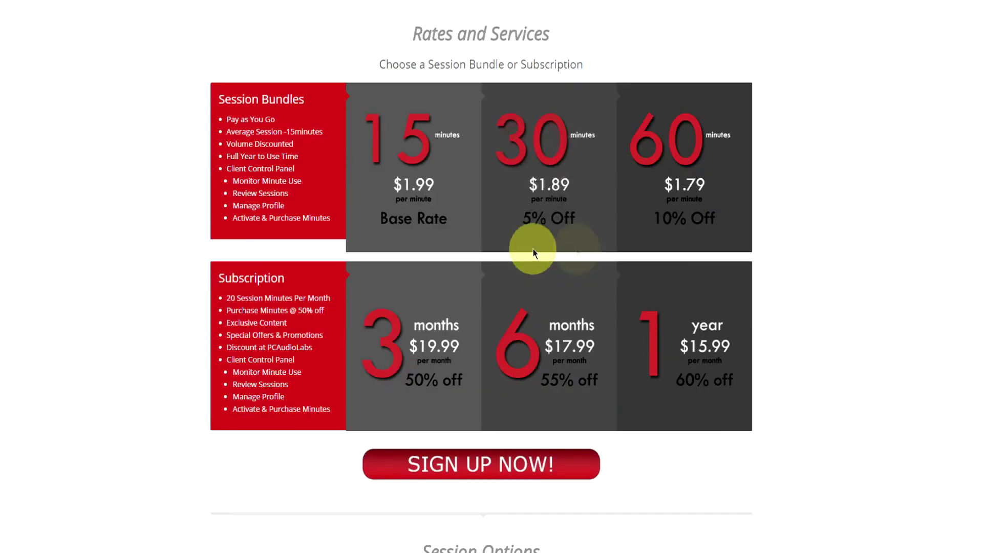
pyautogui.click(520, 169)
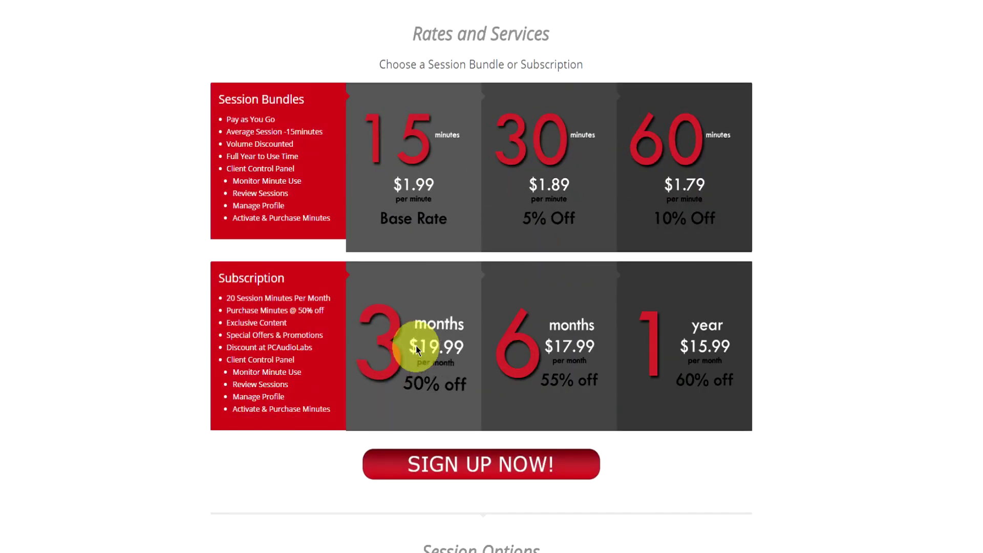
pyautogui.scroll(-3, 613, 349)
pyautogui.click(491, 344)
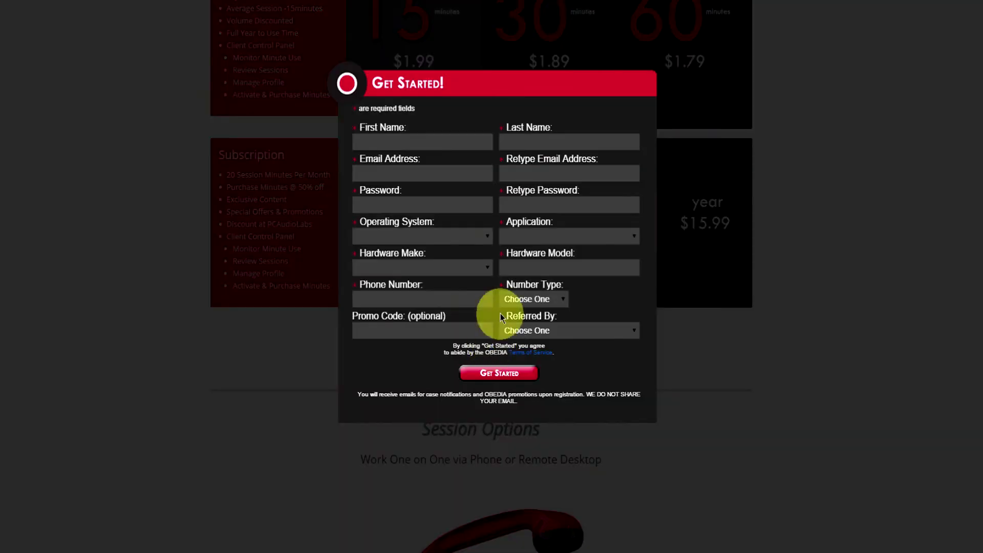